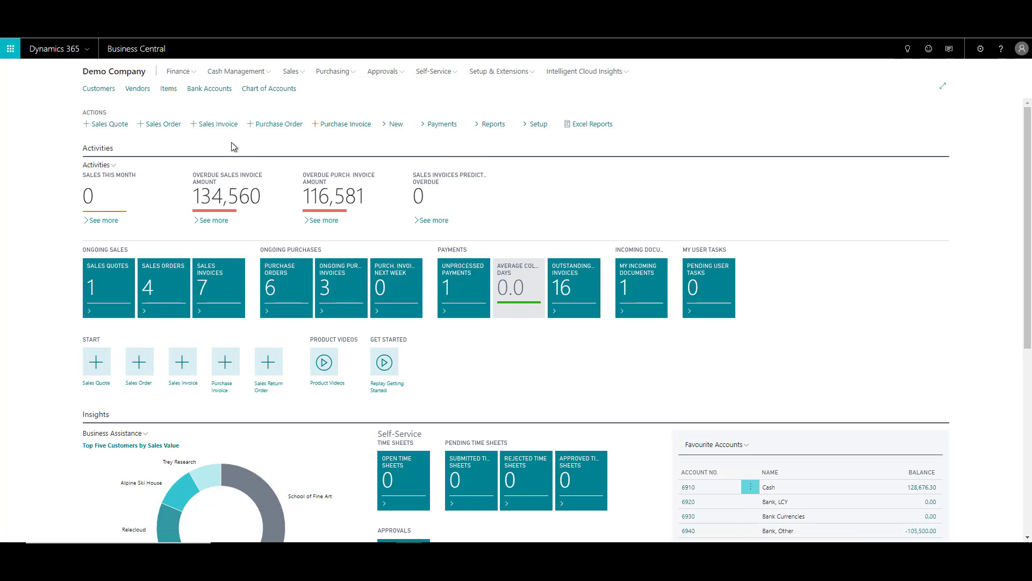
Open the Chart of Accounts from the Finance menu and start a new, blank G/L Account Card.
click(181, 71)
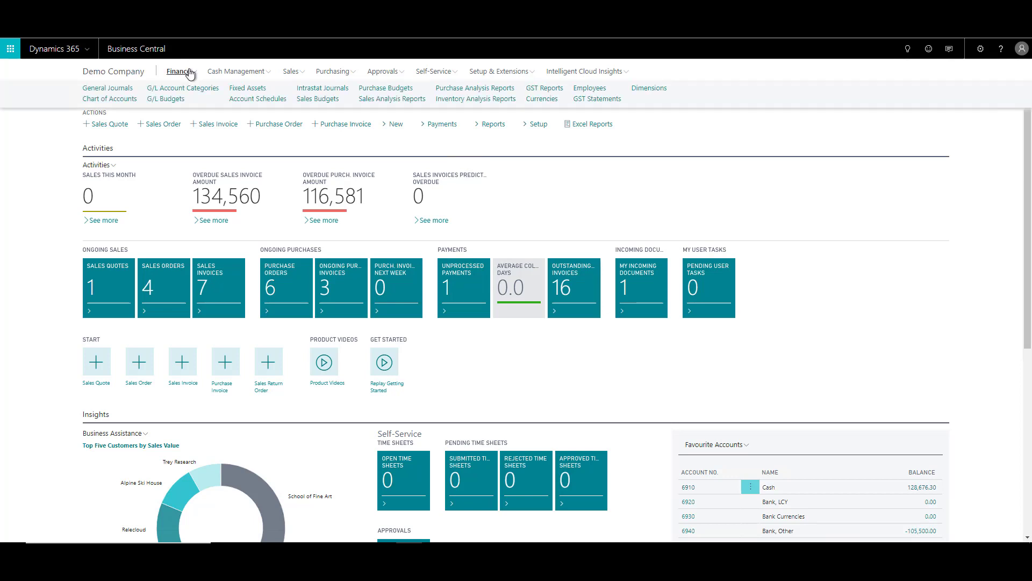
click(118, 101)
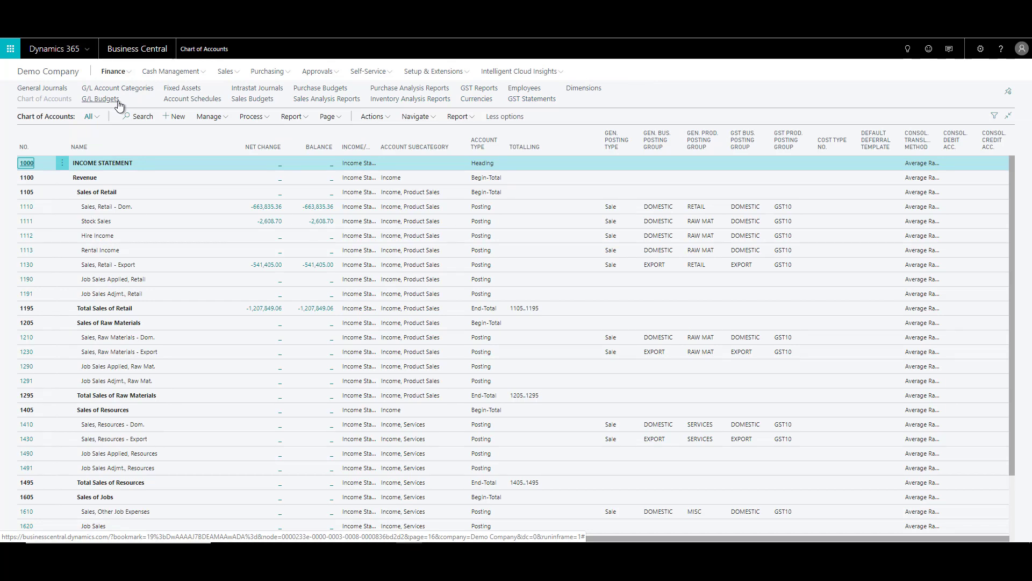
click(177, 121)
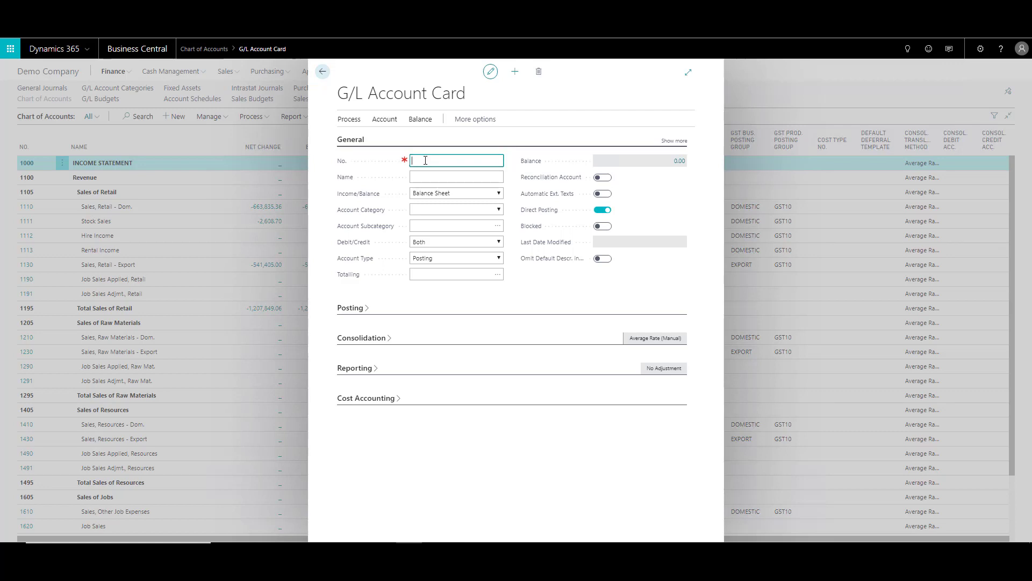
Enter account number 8140 and the name 'Maintenance Products' on the new card.
text(8140)
key(Tab)
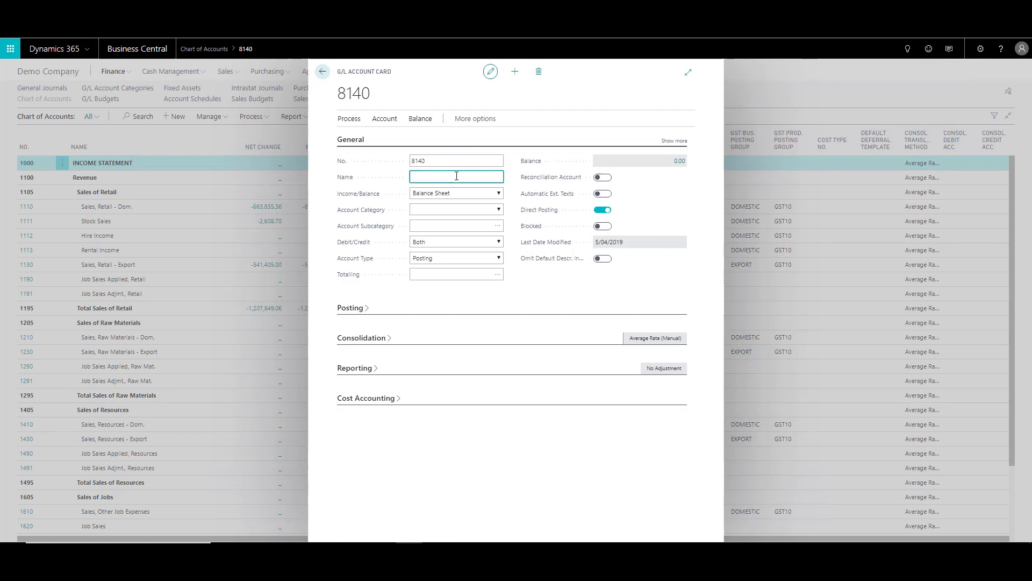
text(Maintenance Products)
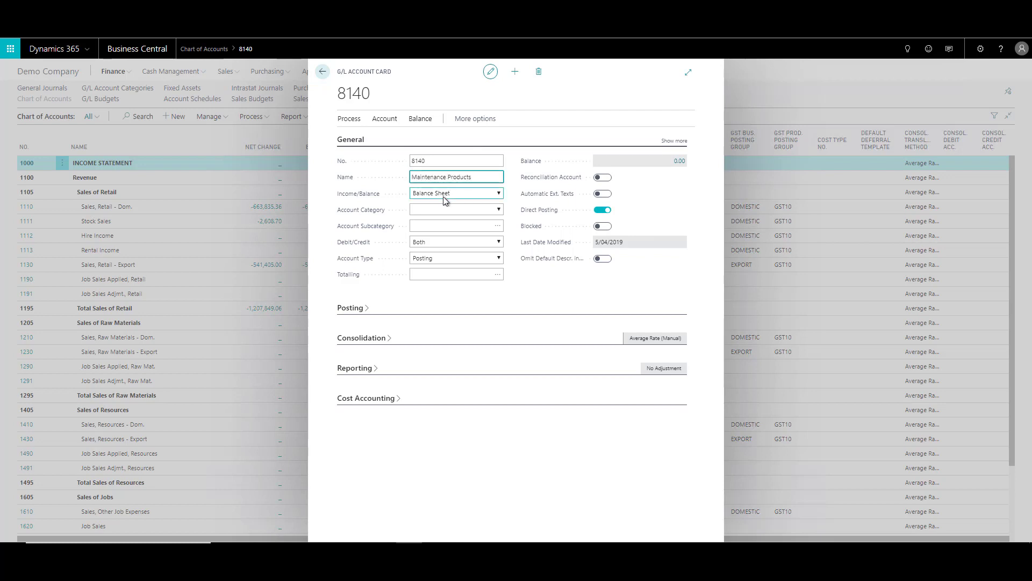
click(494, 195)
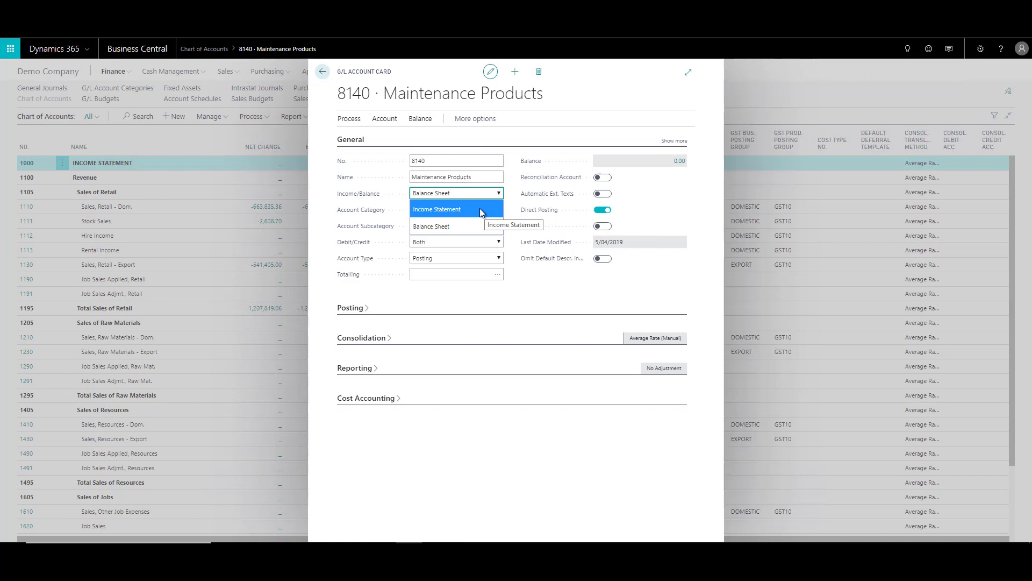
Set Income/Balance to Income Statement and Account Category to Expense.
click(480, 213)
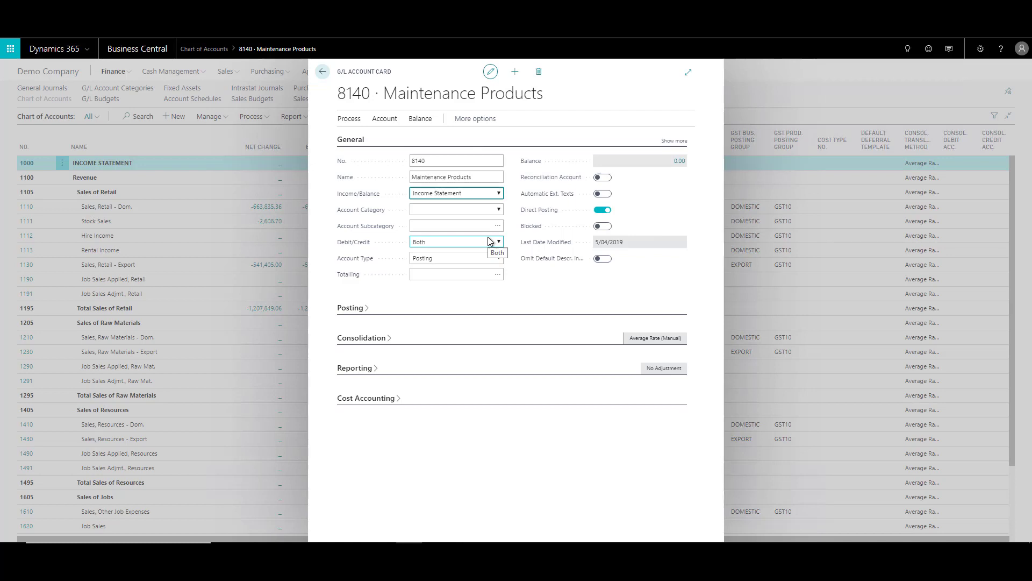
click(499, 211)
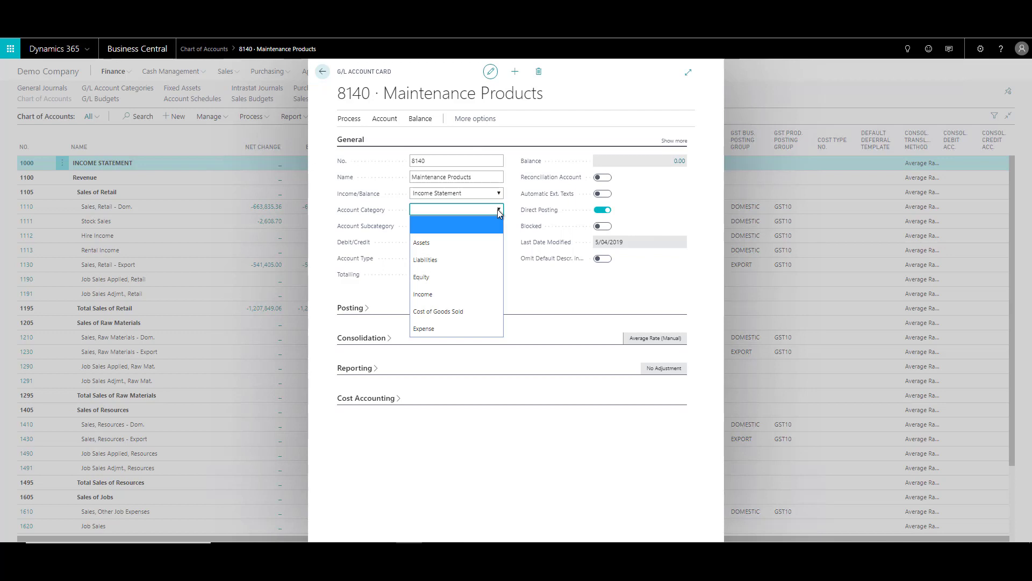
click(325, 217)
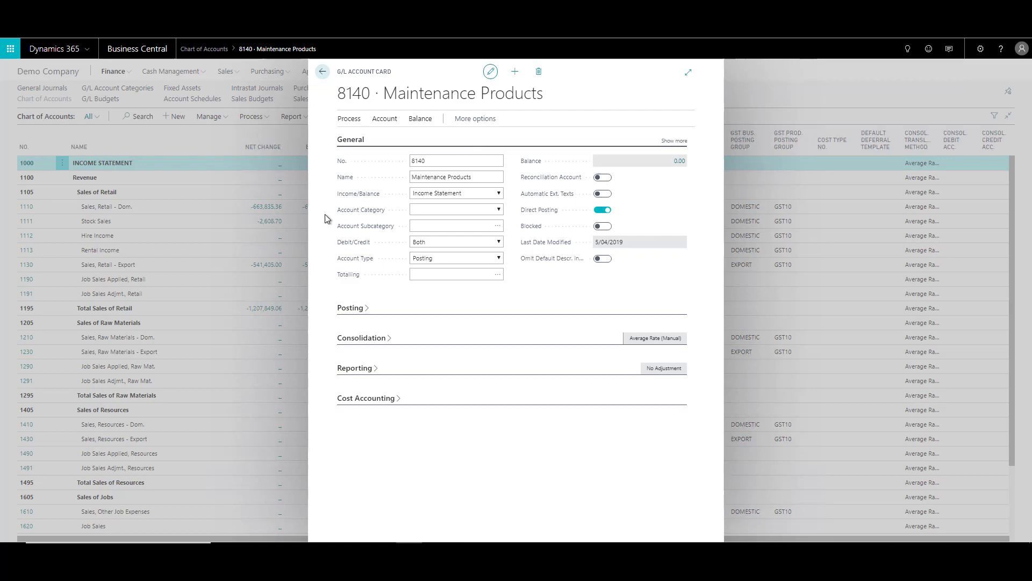
click(497, 210)
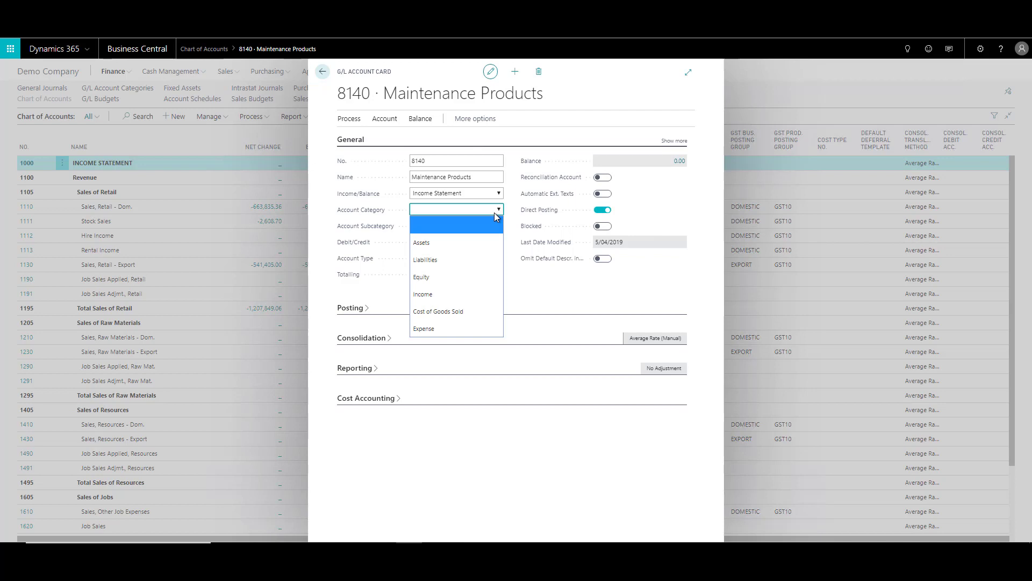
click(472, 328)
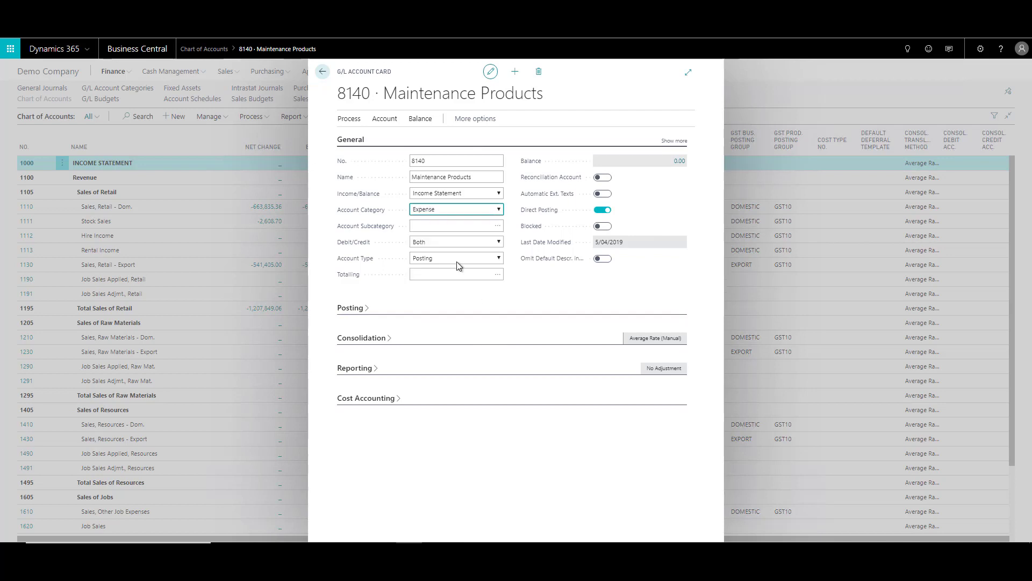
click(497, 229)
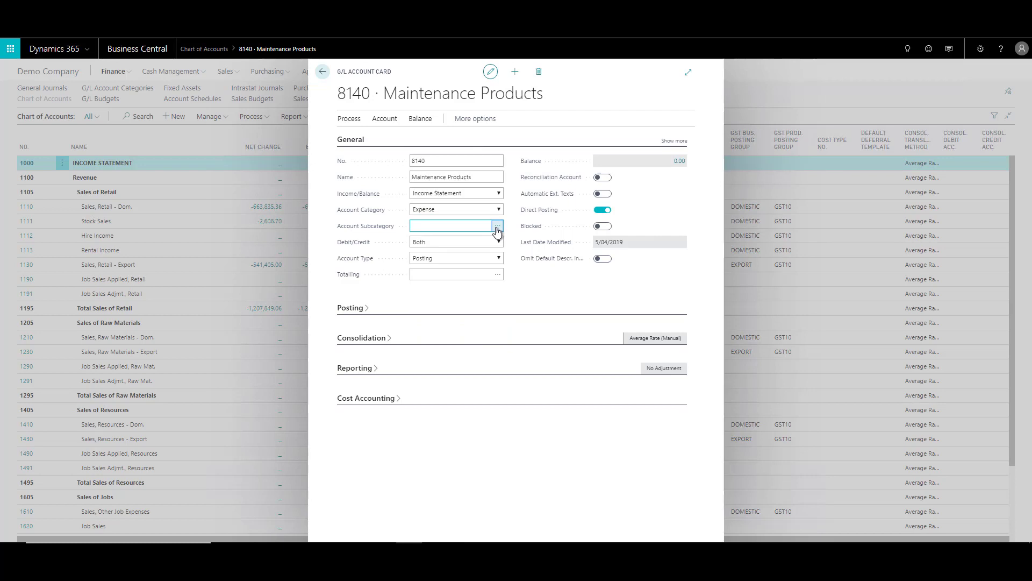
Choose Utilities Expense as the Account Subcategory in the G/L Account Categories lookup.
click(498, 229)
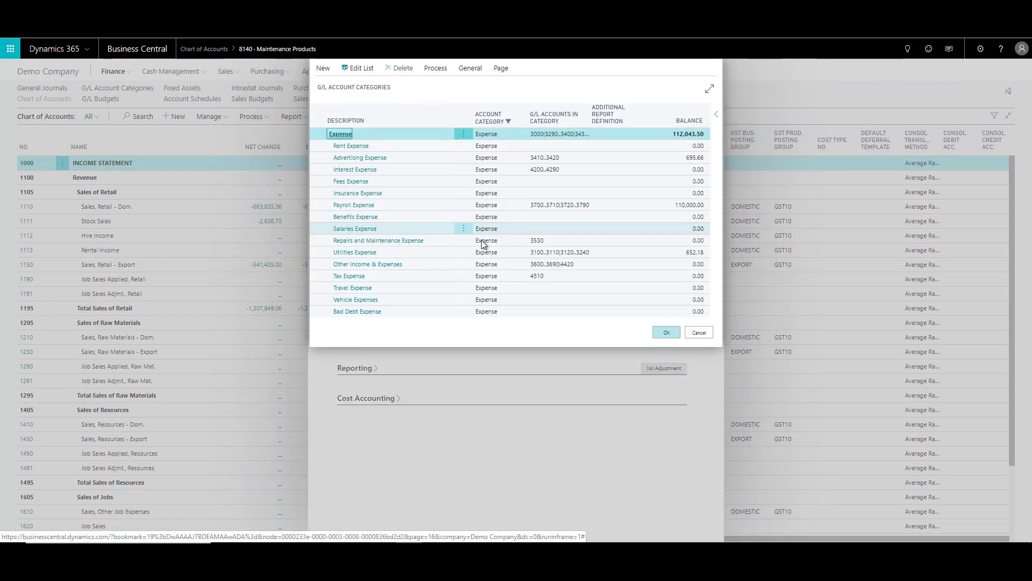
click(408, 254)
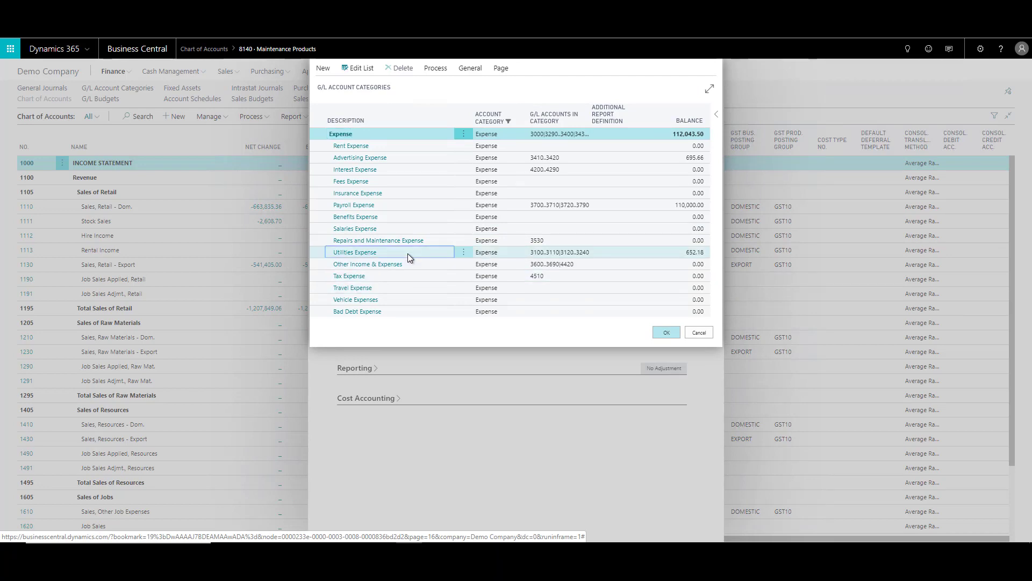
click(664, 334)
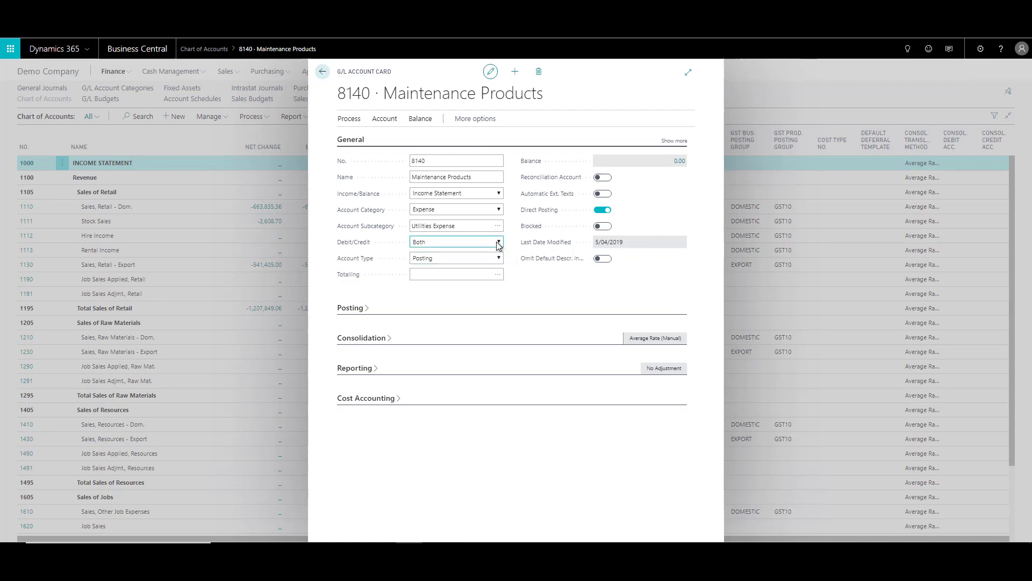
Confirm Debit/Credit Both and Account Type Posting, then close the account card.
click(498, 245)
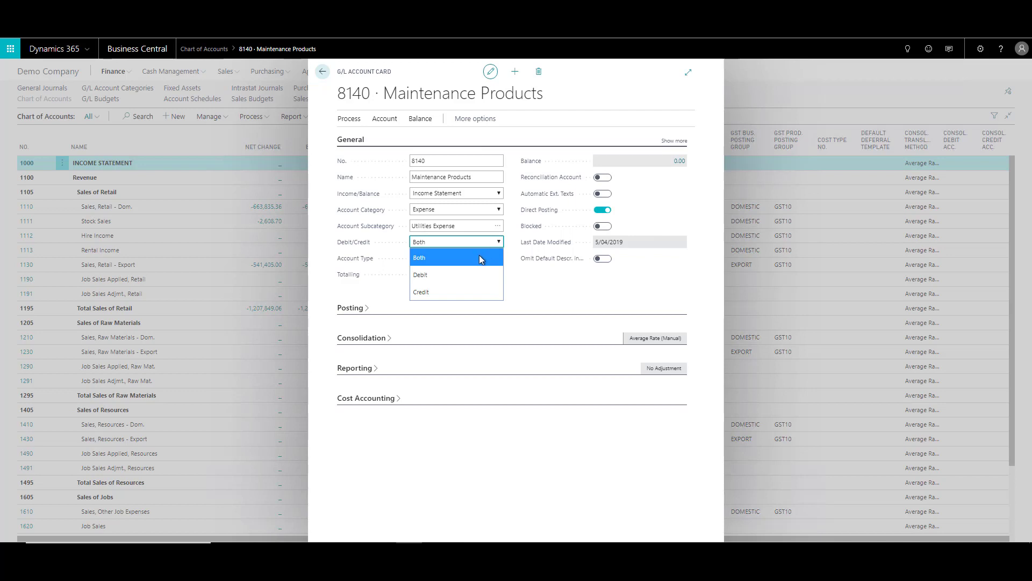
click(480, 258)
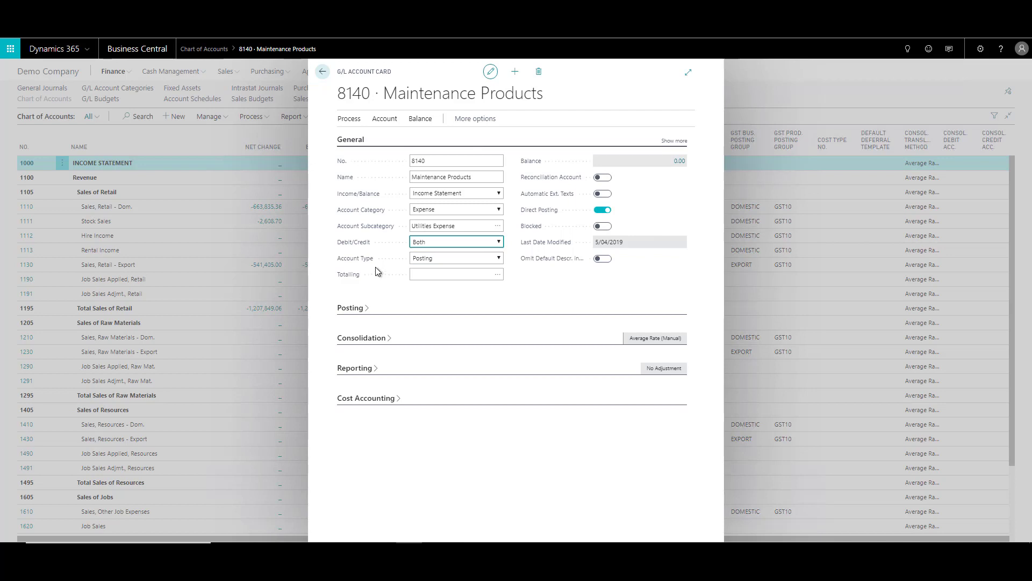
click(498, 259)
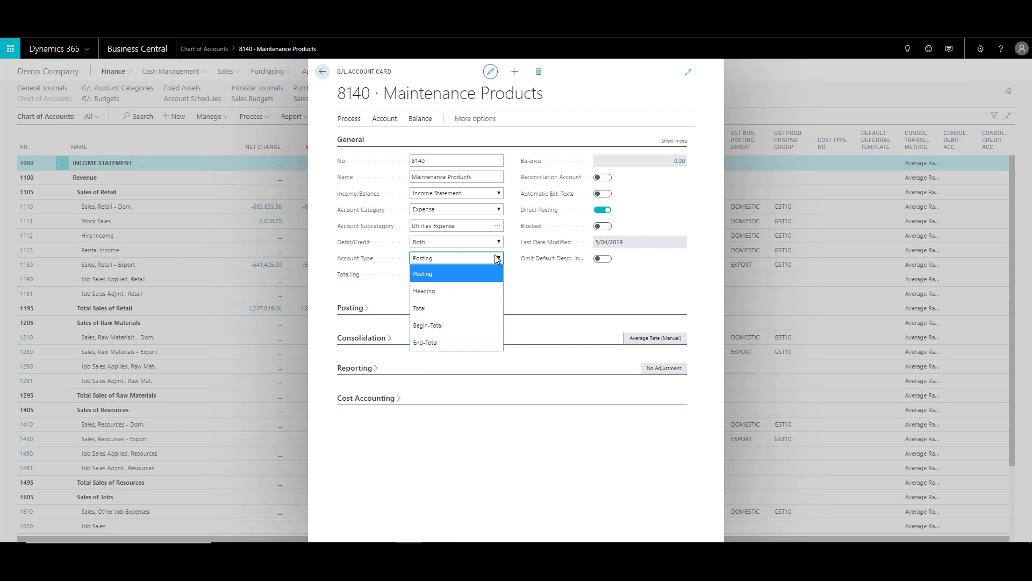
click(260, 182)
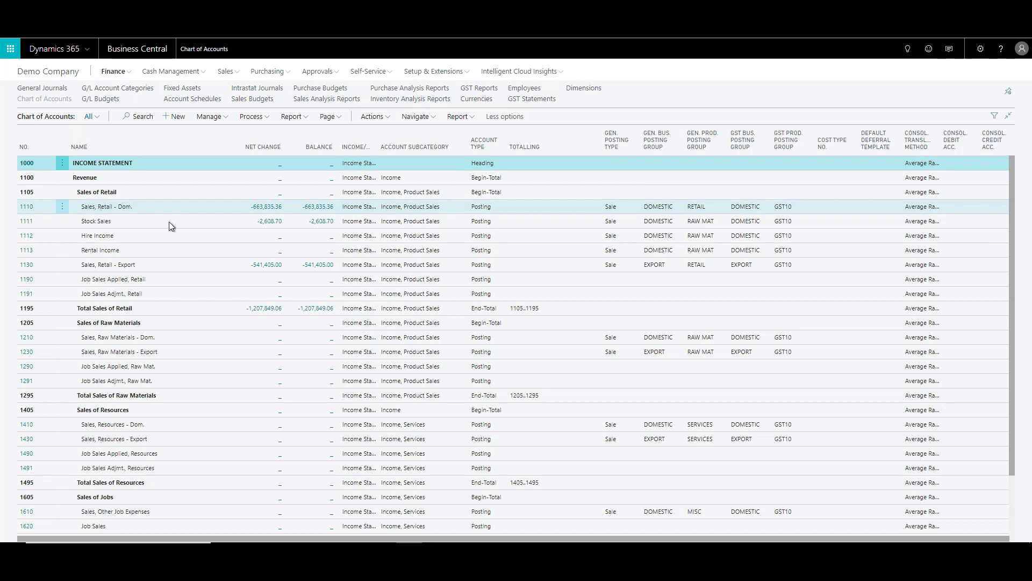
Show the Chart of Accounts processing actions, then dismiss them without choosing one.
mouse_move(488, 153)
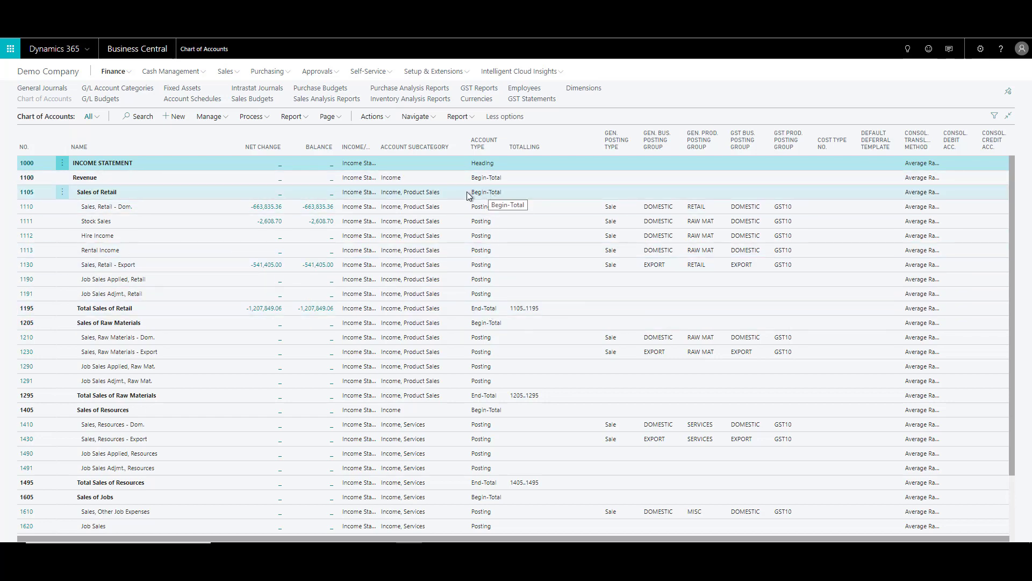
click(250, 117)
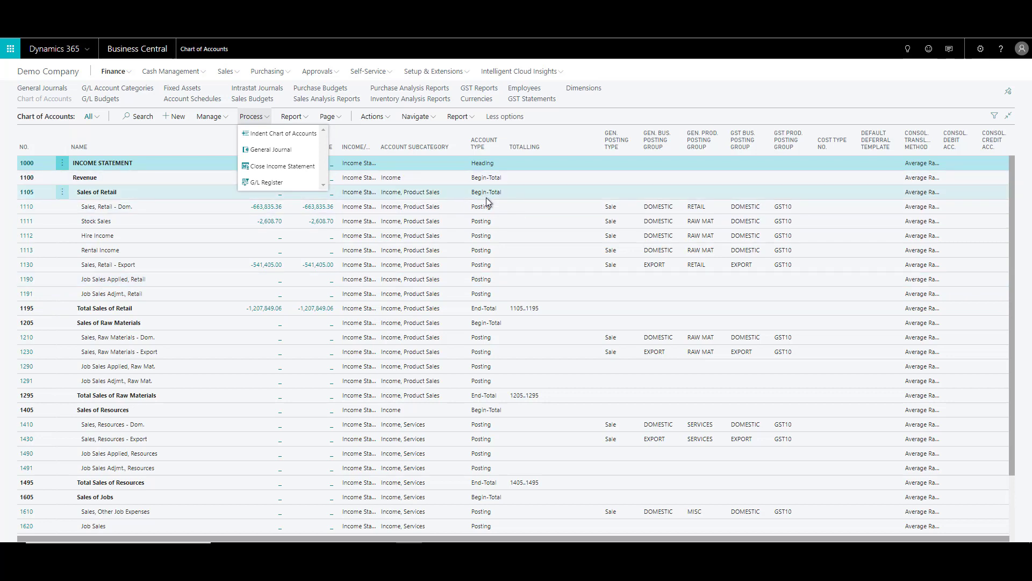
click(600, 119)
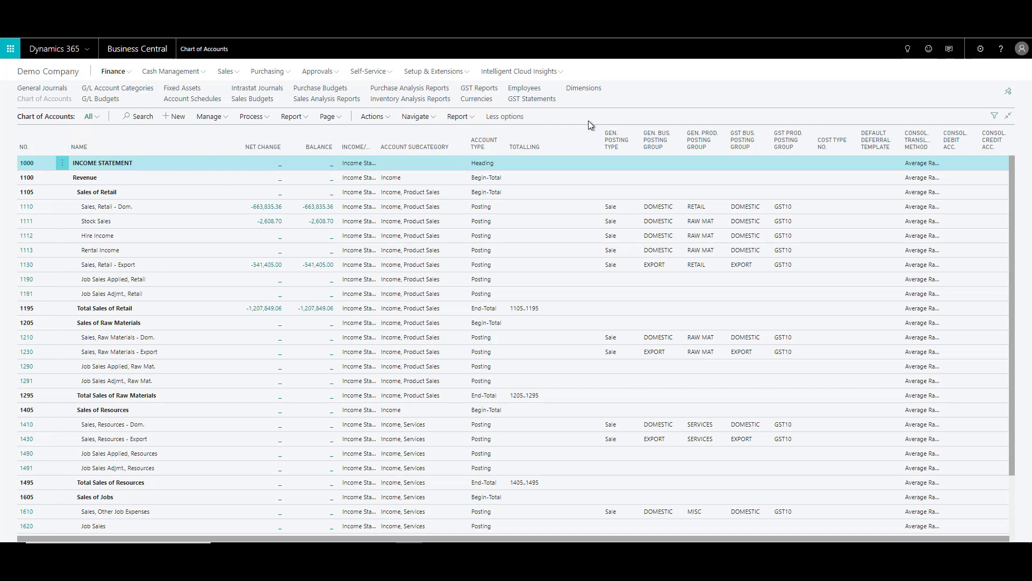
Search the Chart of Accounts for 8140 and open the Maintenance Products card.
click(135, 116)
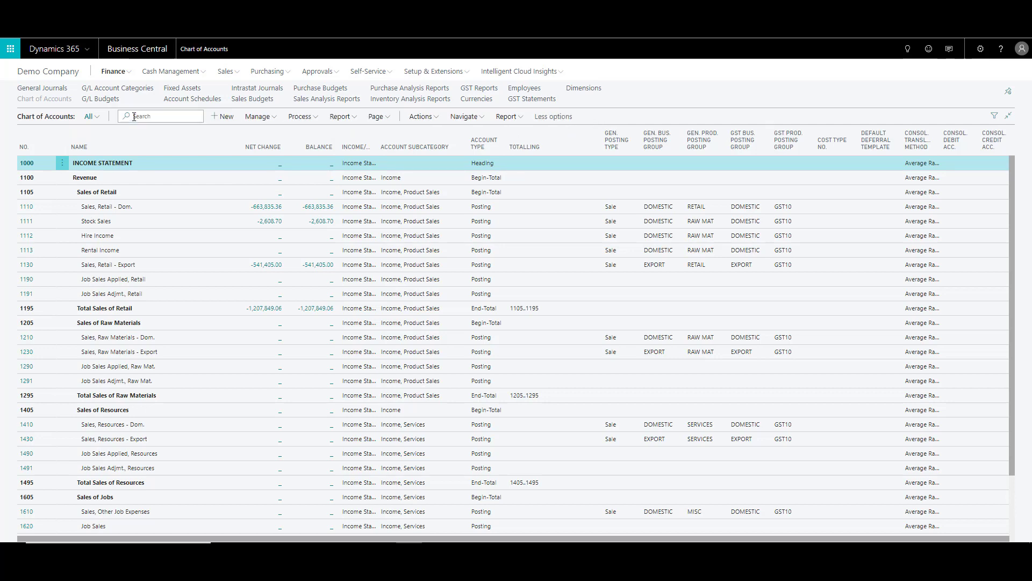
text(8140)
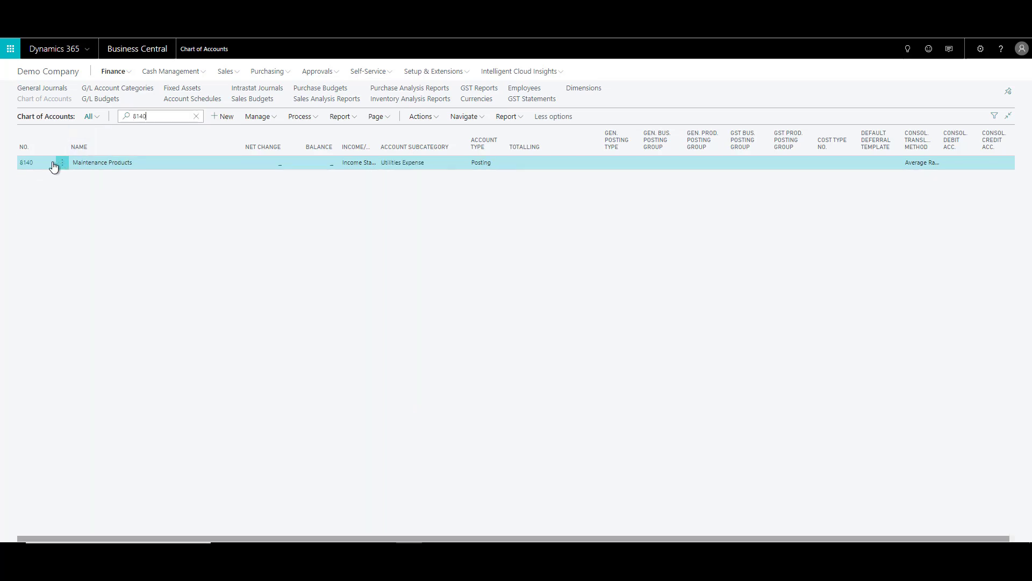
click(27, 163)
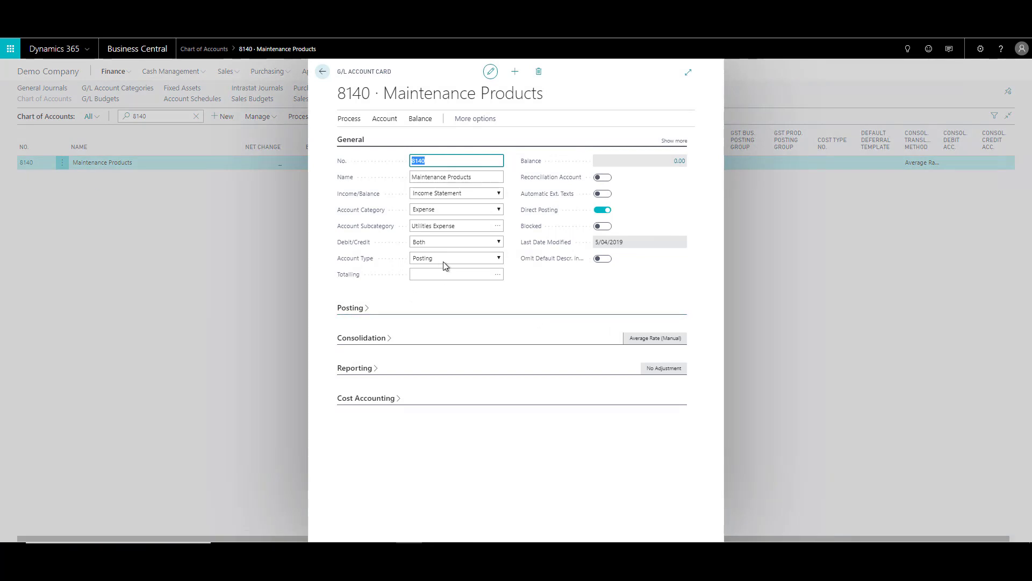
Review the Account Type choices and keep it set to Posting.
click(498, 259)
click(498, 259)
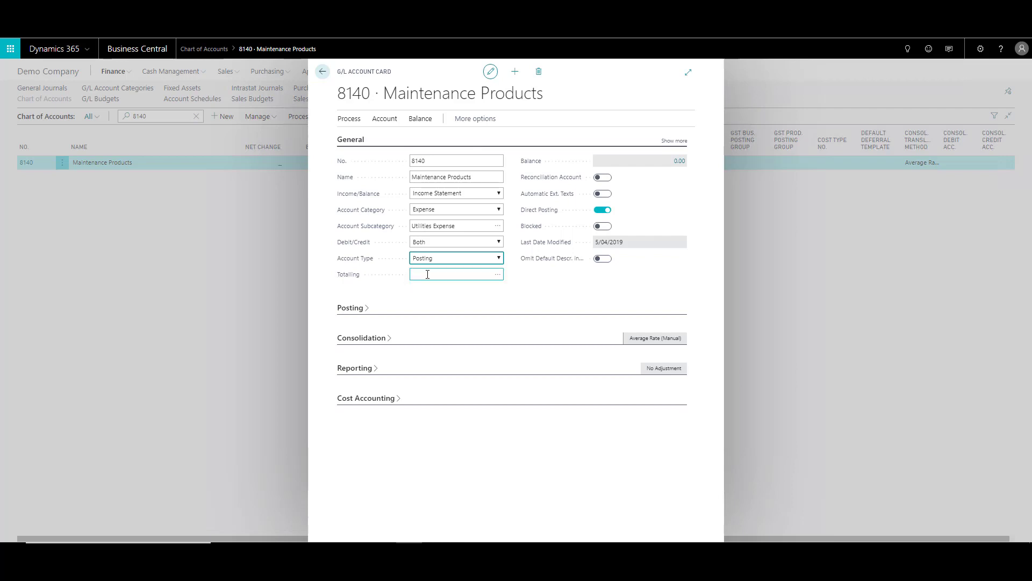
click(499, 259)
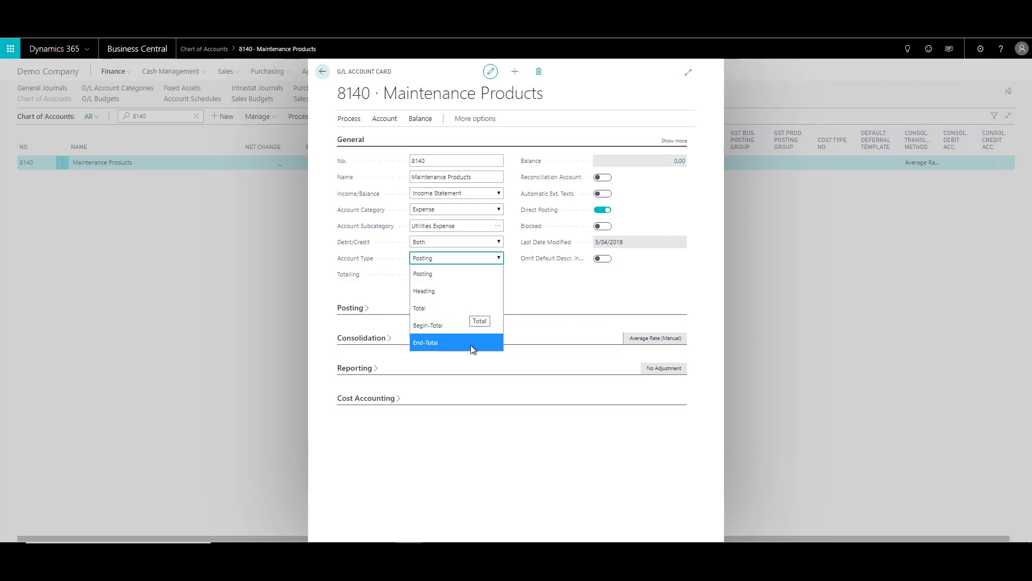
click(378, 290)
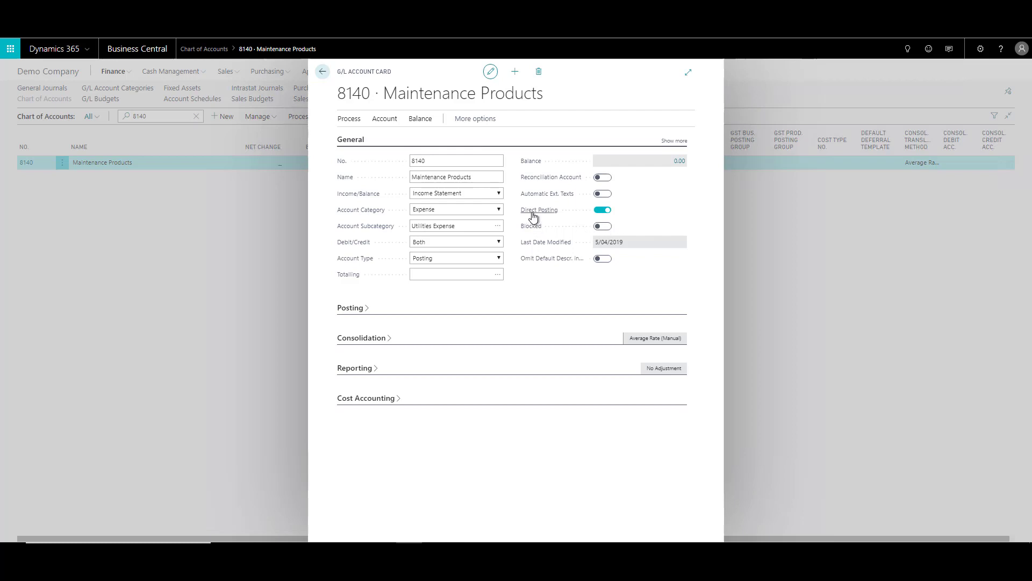
mouse_move(542, 213)
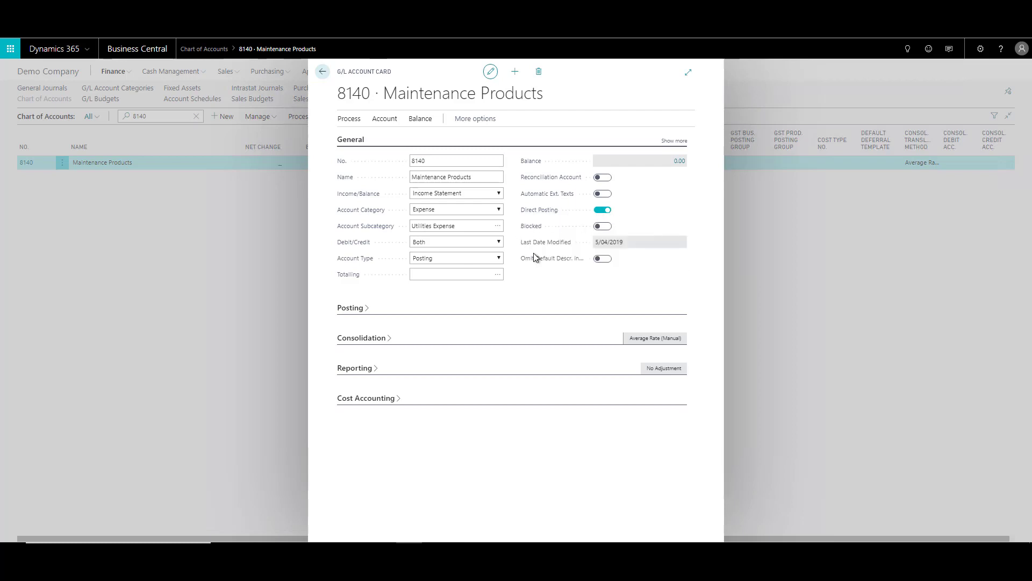
click(421, 160)
click(518, 193)
Expand the Posting section, collapse General, and select the Gen. Posting Type field.
click(353, 308)
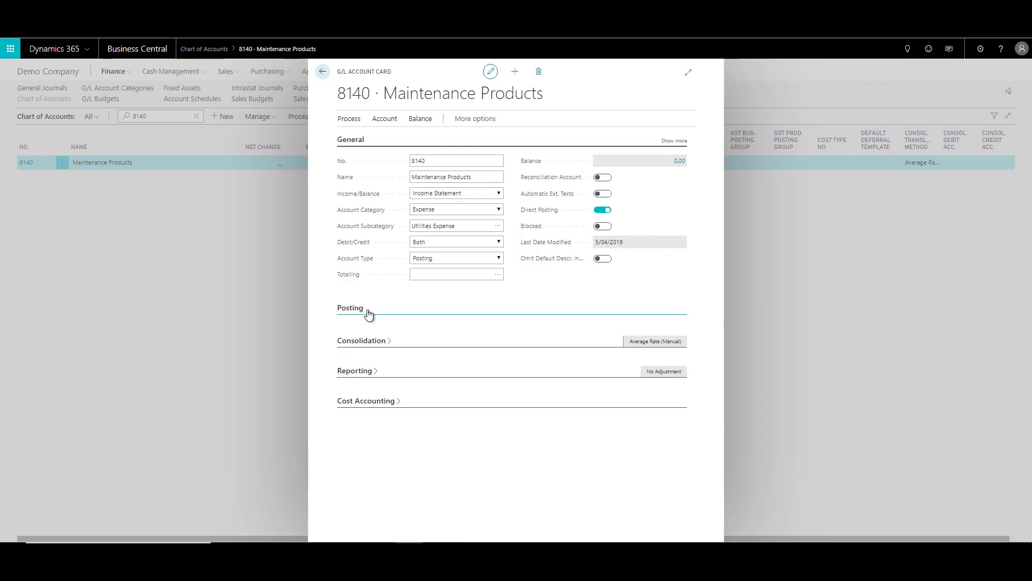
click(355, 144)
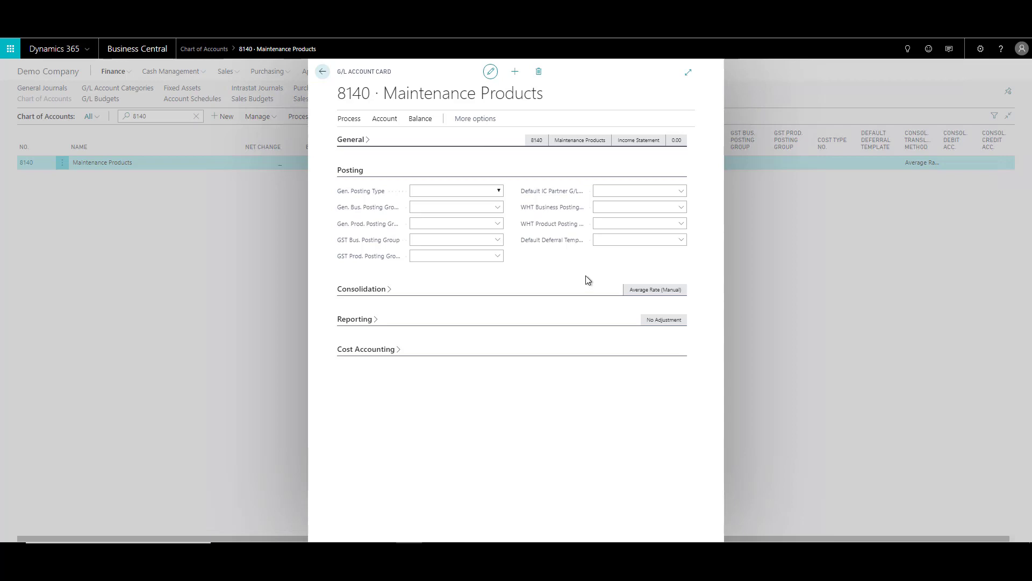
click(442, 193)
Choose Purchase as Gen. Posting Type and DOMESTIC as Gen. Bus. Posting Group.
mouse_move(370, 198)
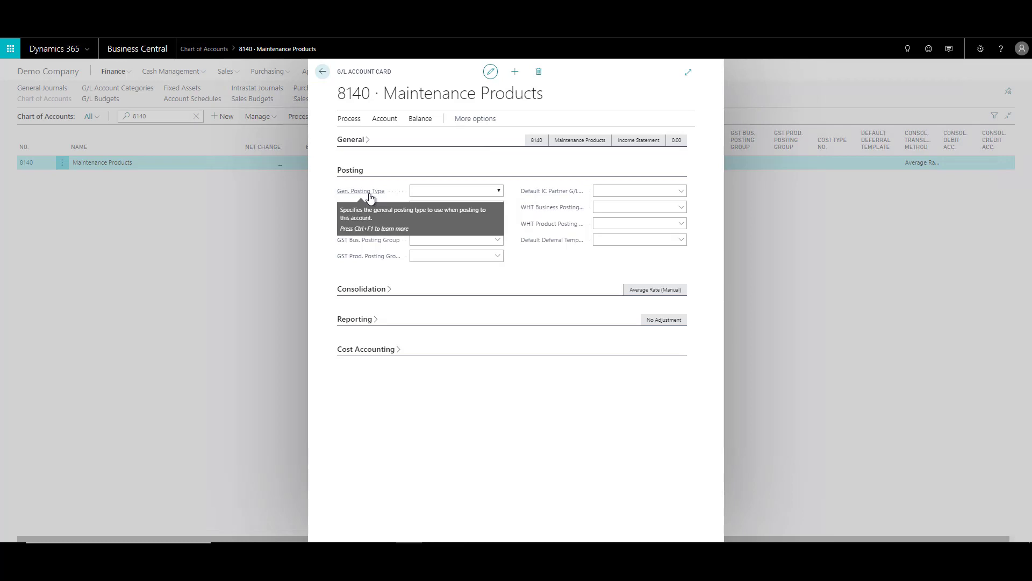
click(500, 193)
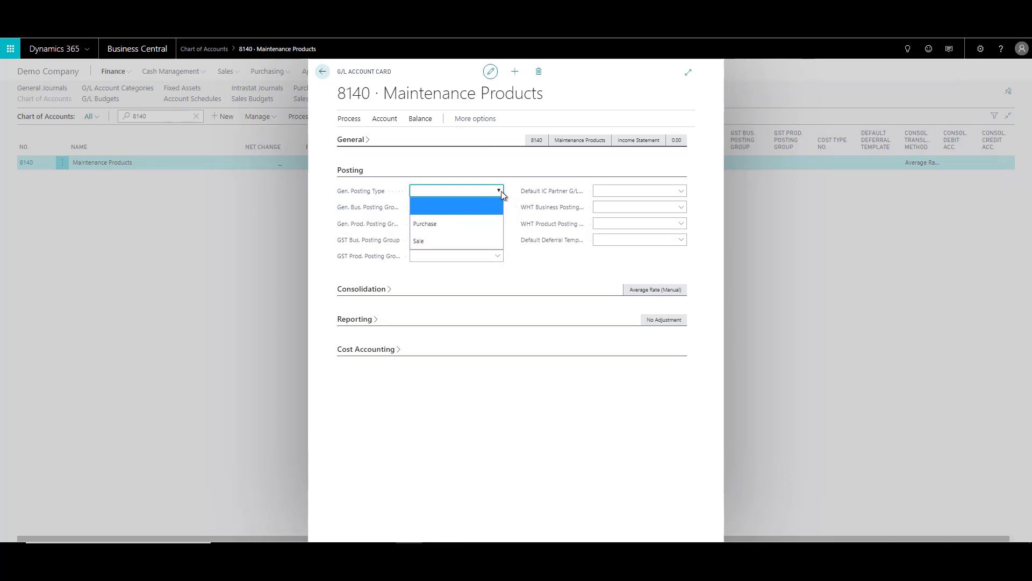
click(486, 224)
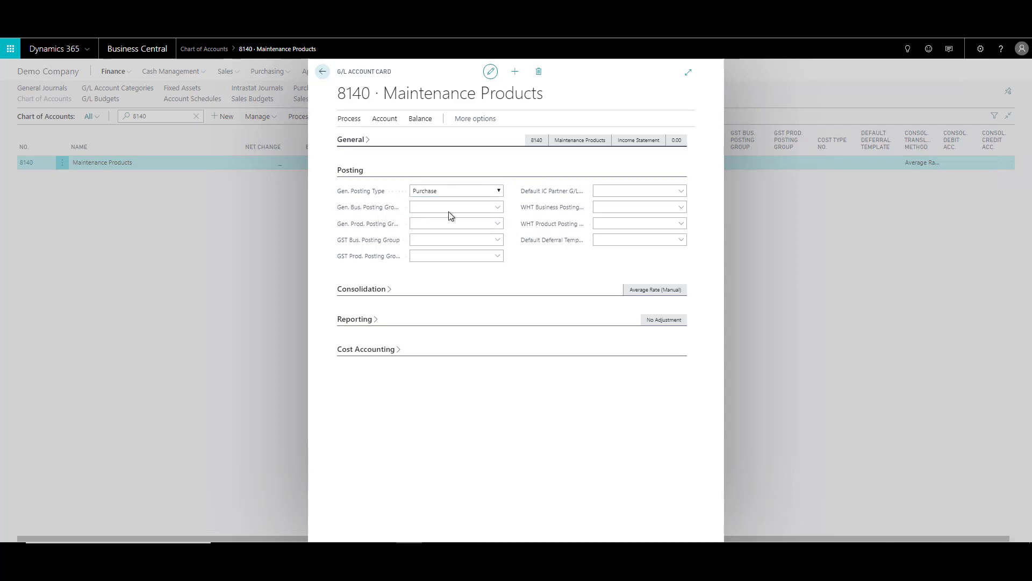
click(499, 207)
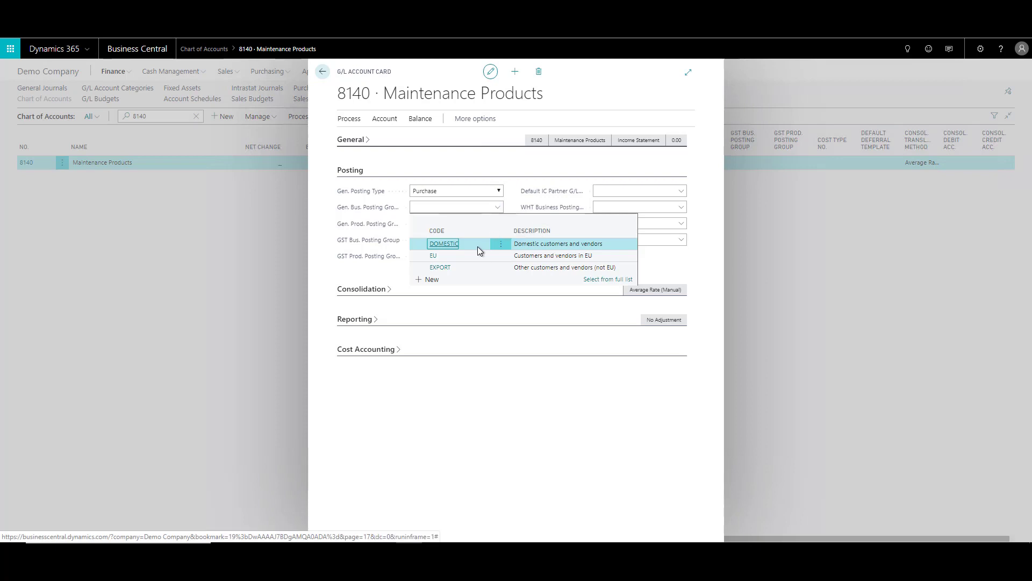
click(477, 246)
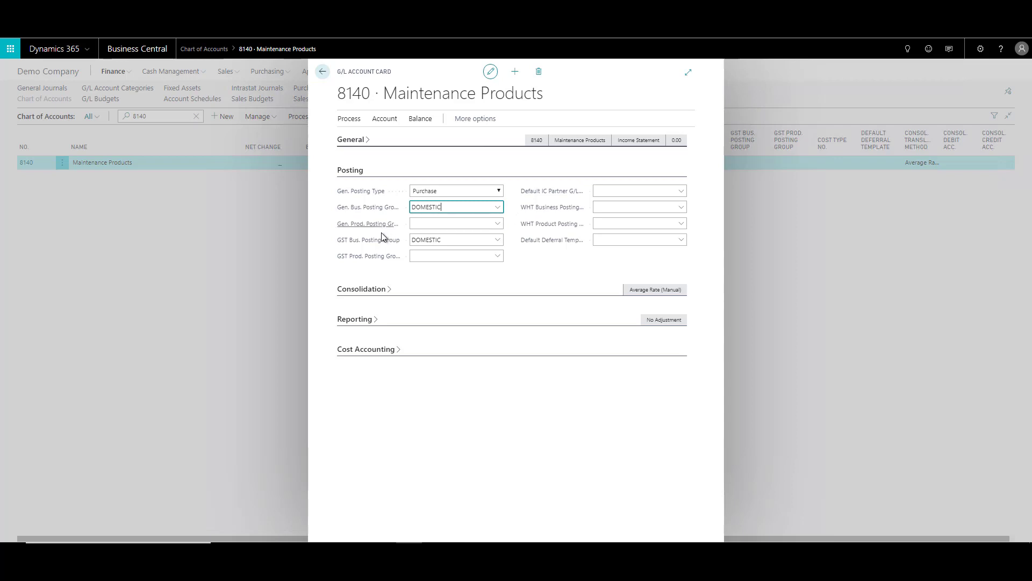
Pick MISC as Gen. Prod. Posting Group, which fills GST Prod. Posting Group with GST10.
click(499, 225)
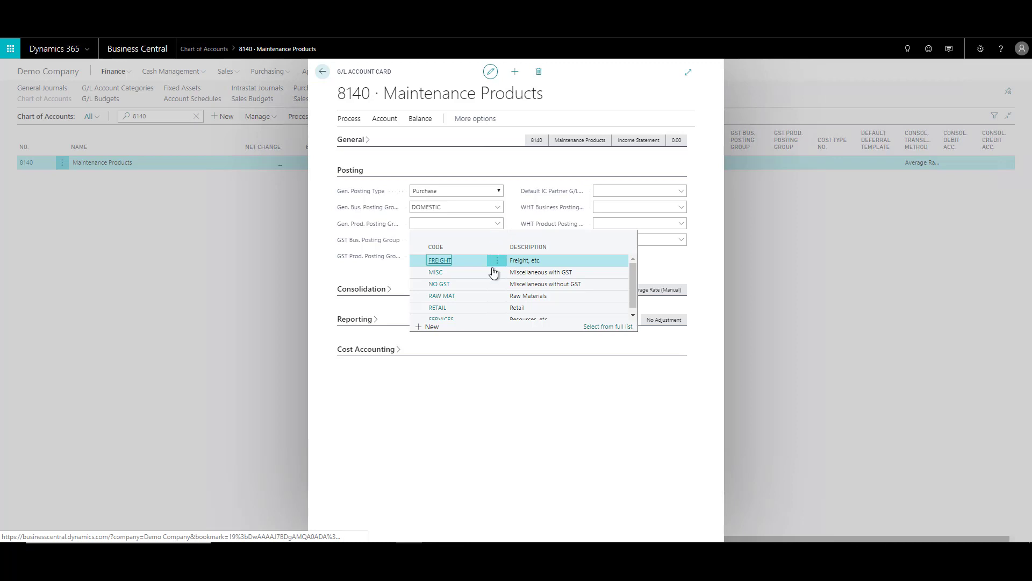
click(472, 272)
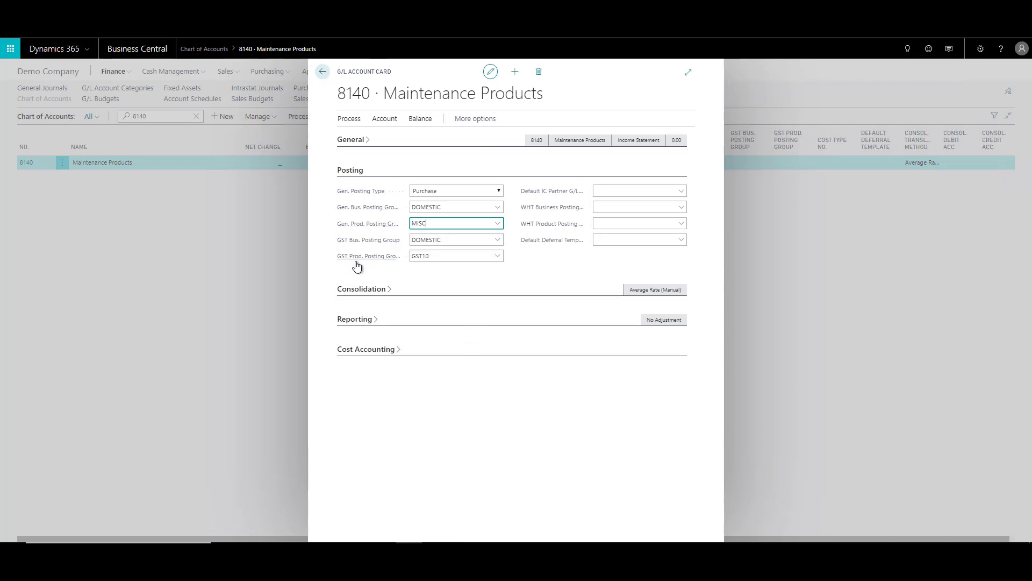
mouse_move(386, 266)
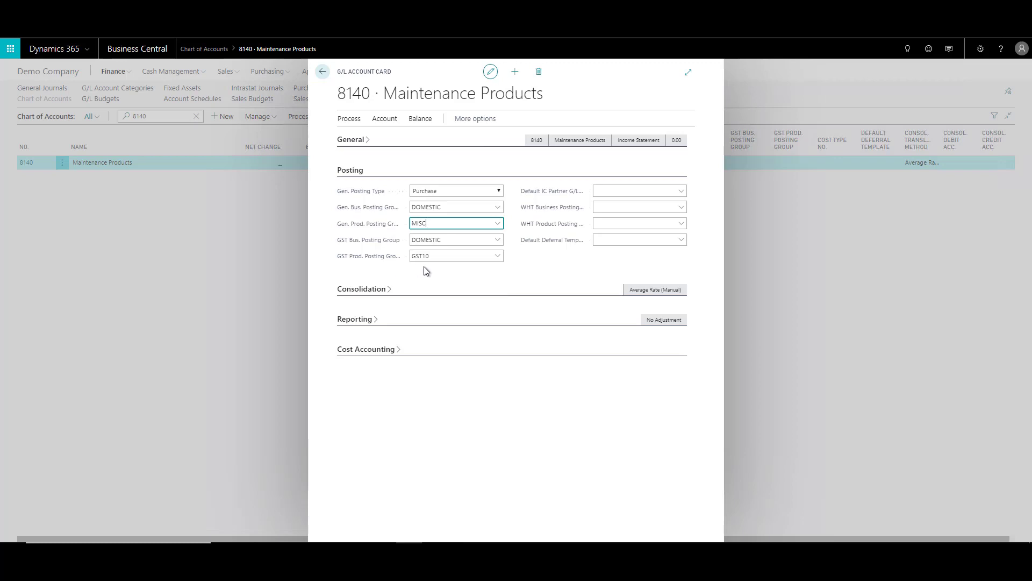